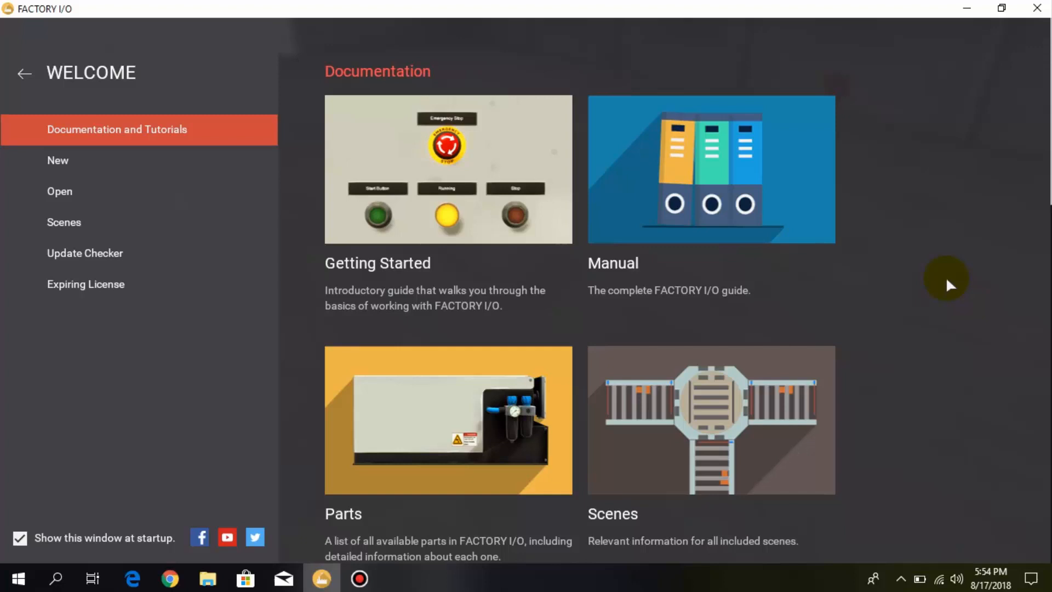
- Create a new empty scene and set its driver to Control I/O
click(149, 160)
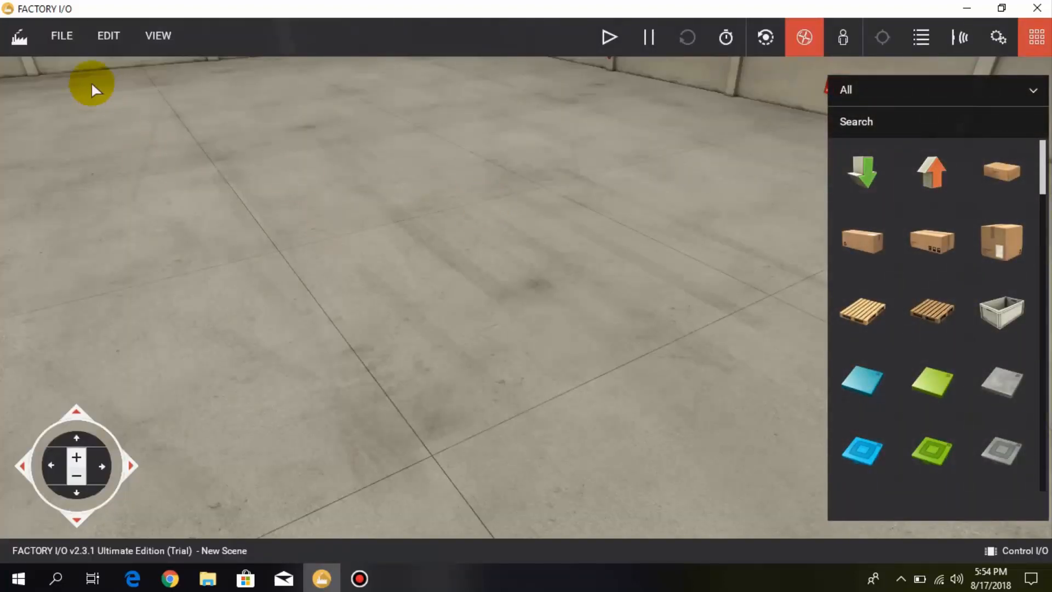
click(59, 33)
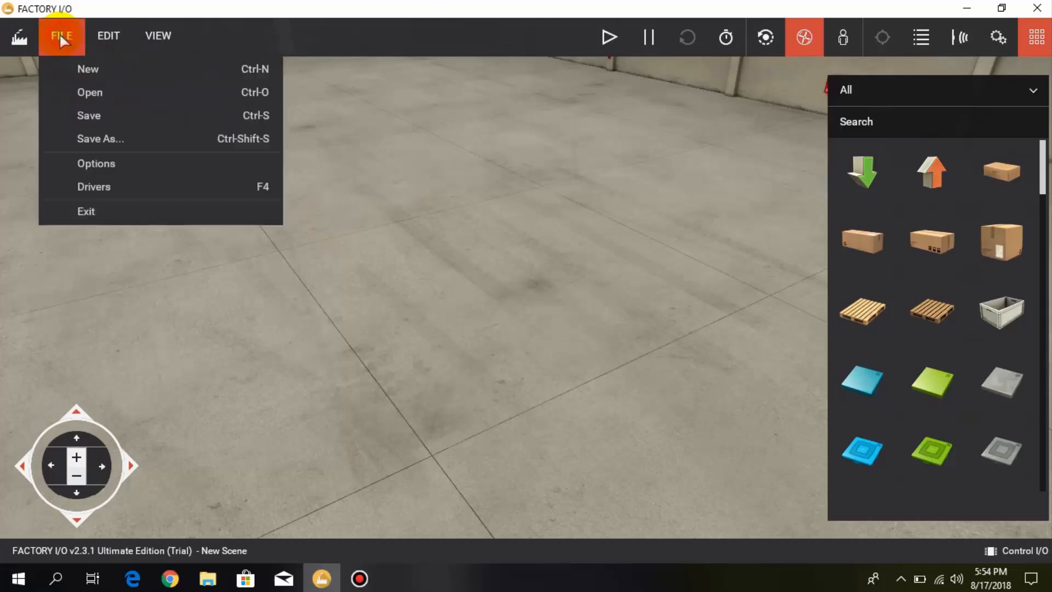
click(100, 186)
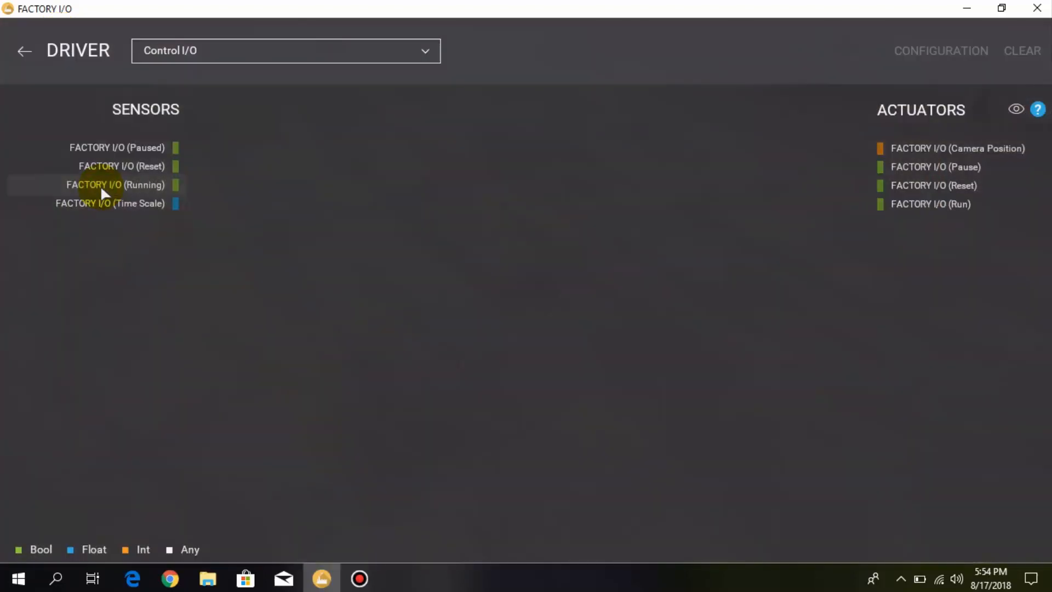
click(365, 52)
click(336, 75)
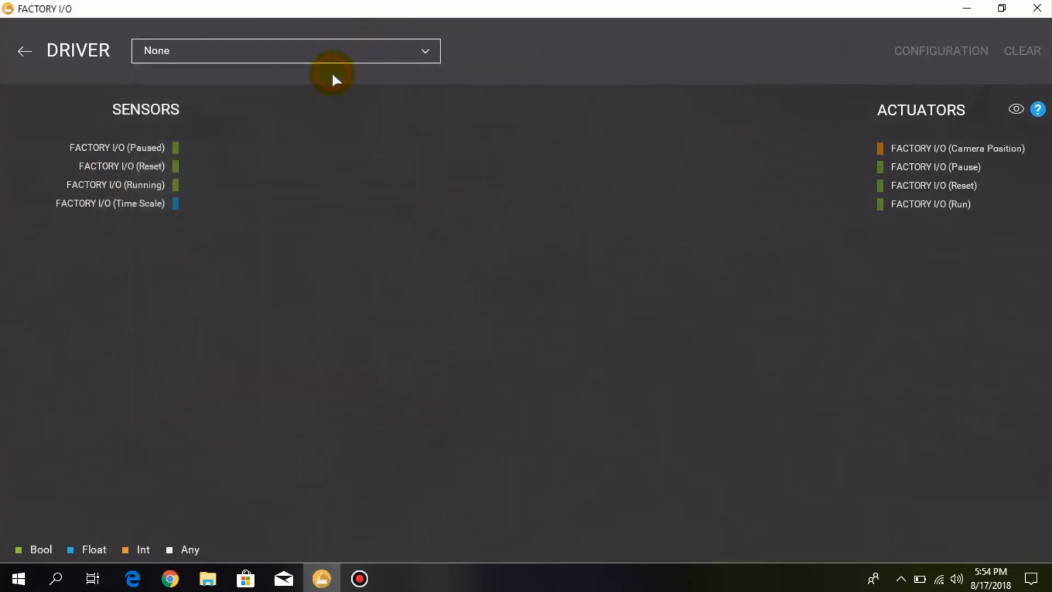
click(367, 49)
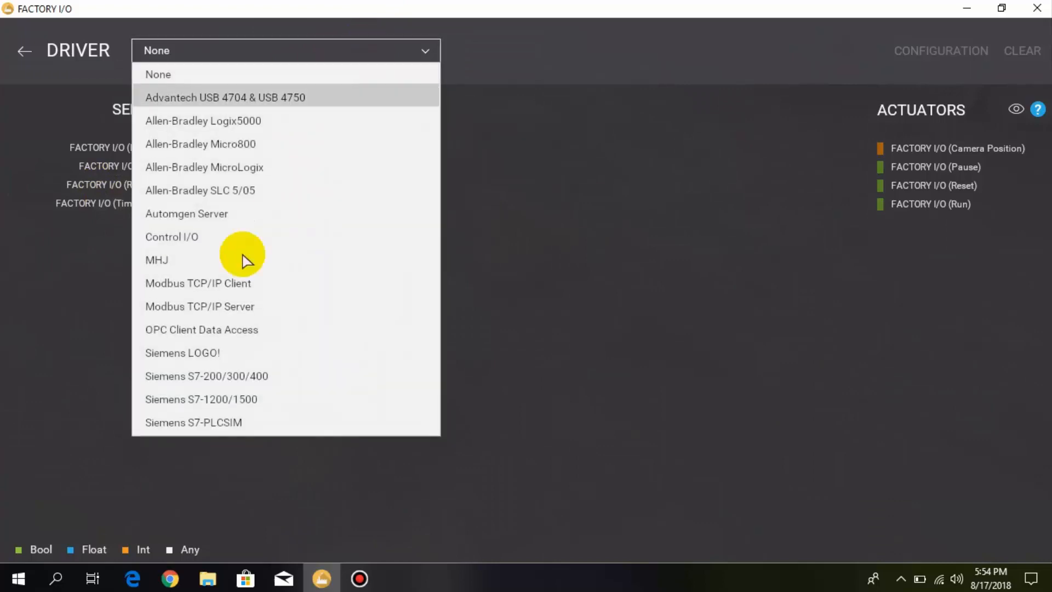
click(205, 239)
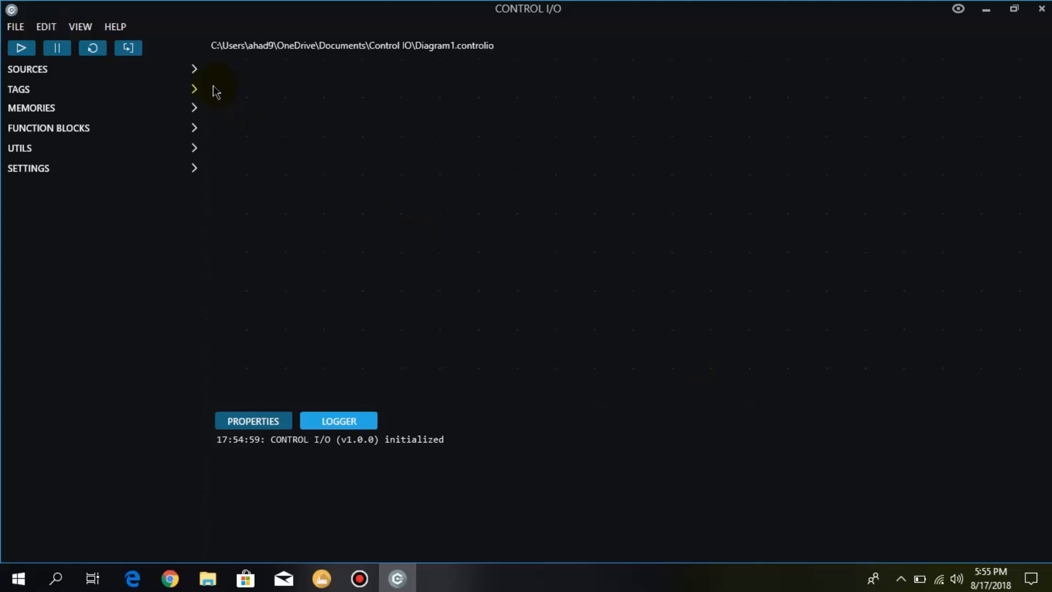
- Add a logical AND2 function block and place it near the middle of the diagram
click(193, 129)
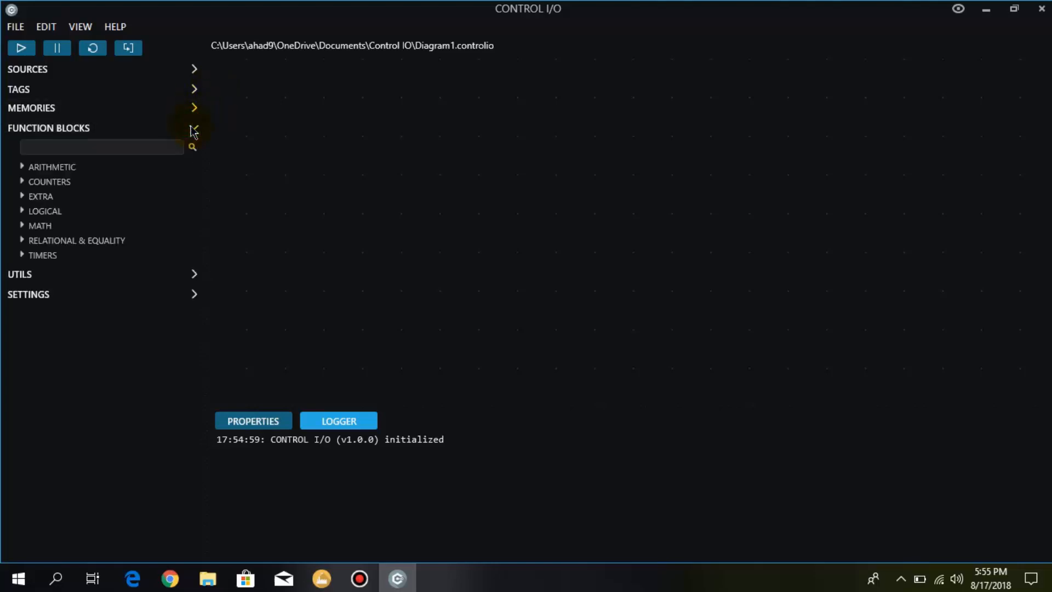
click(44, 213)
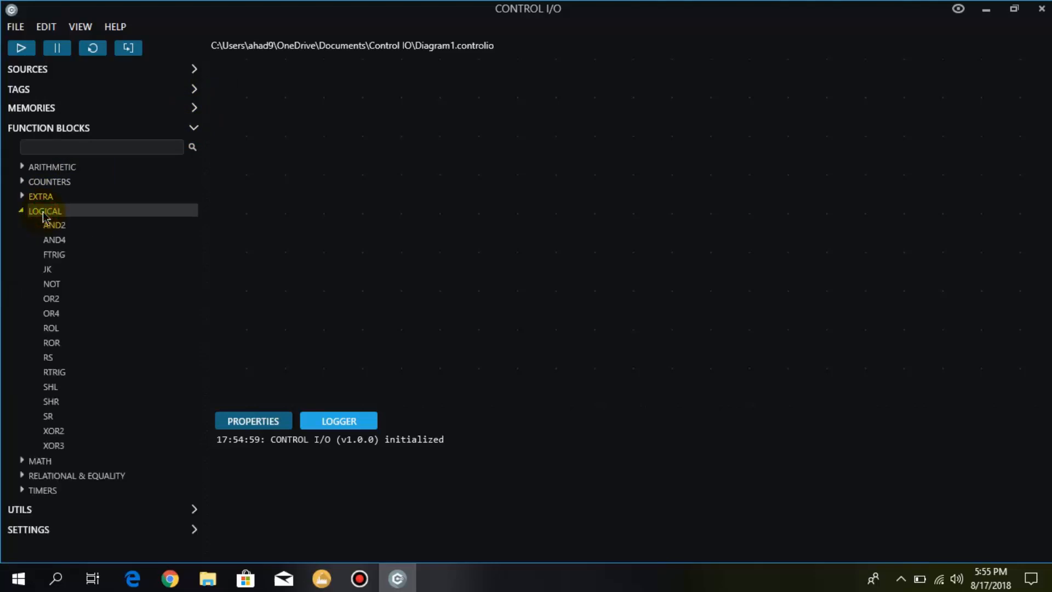
double_click(62, 231)
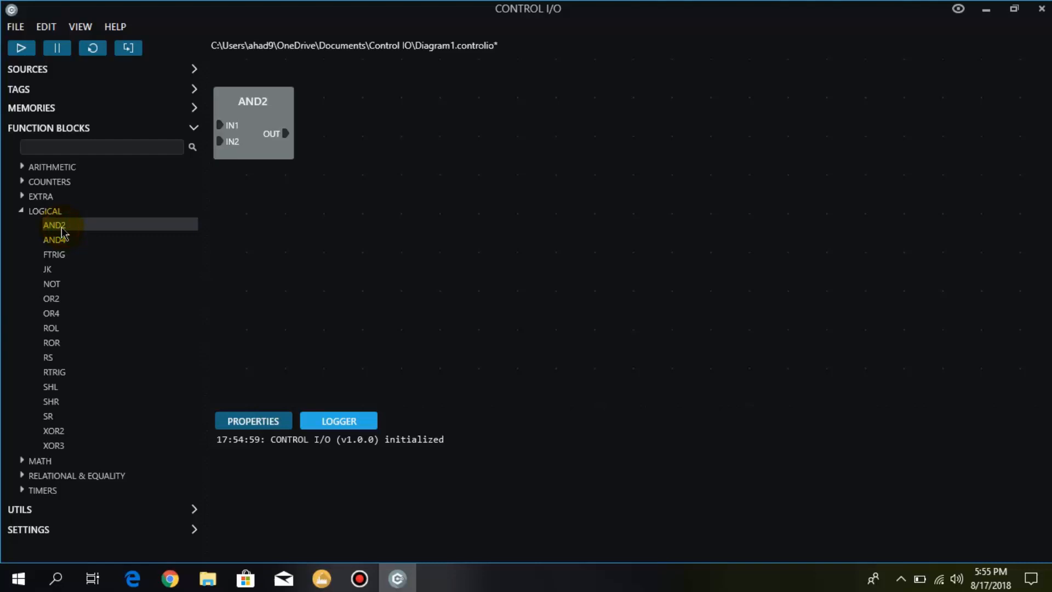
click(263, 133)
drag(263, 133, 597, 252)
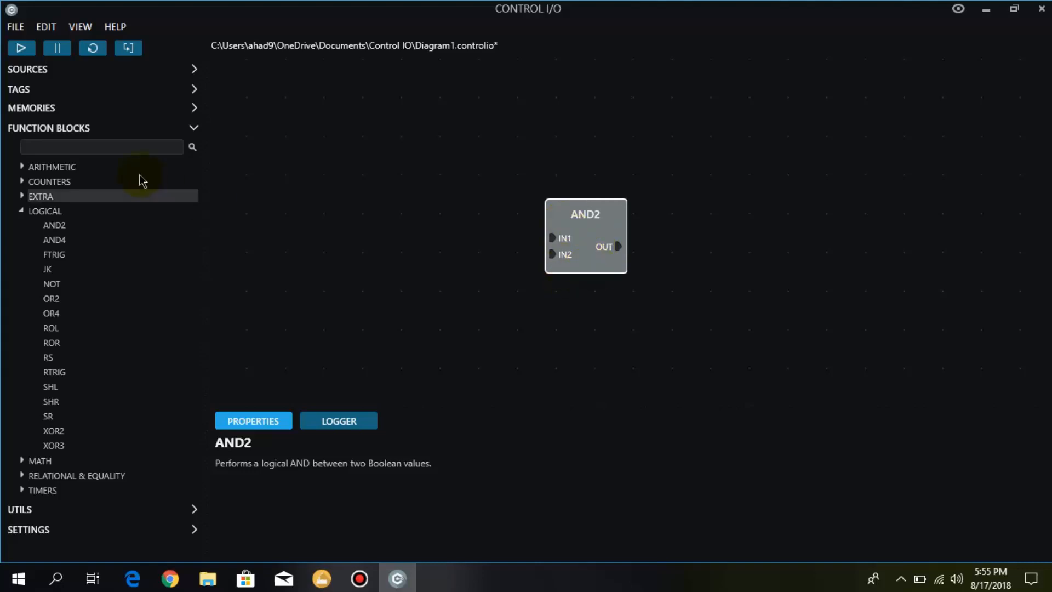
- Add two Bool sources and stack them one above the other to the left of the AND2 block
click(196, 71)
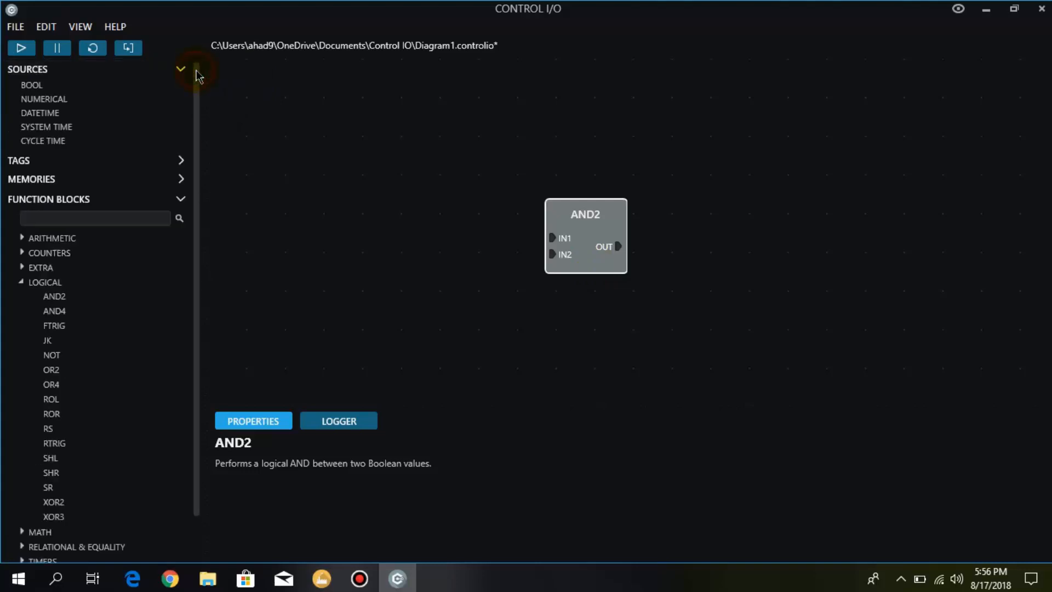
double_click(32, 86)
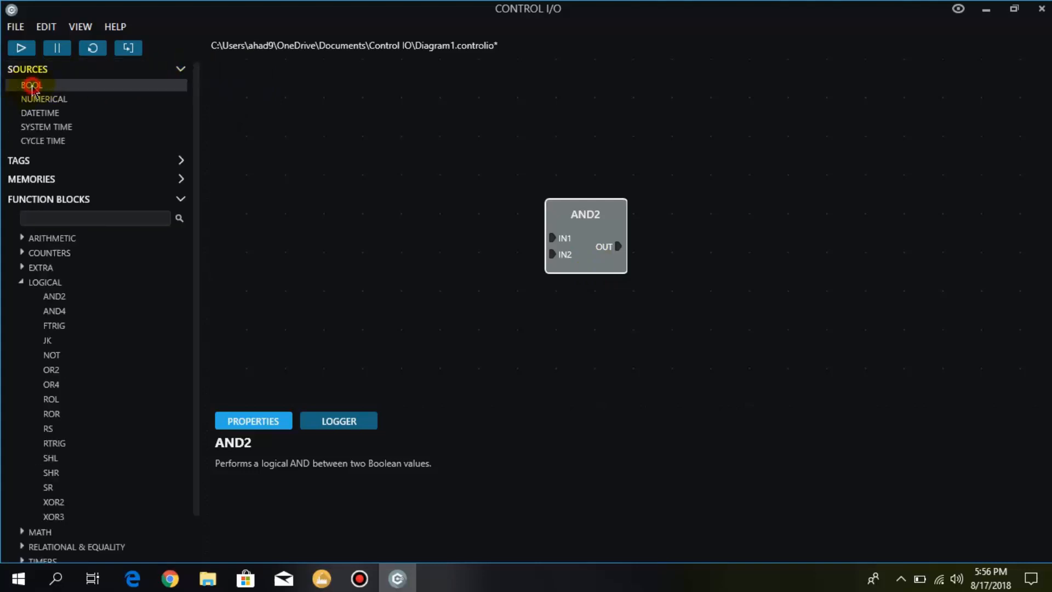
drag(277, 136, 401, 207)
double_click(100, 86)
drag(296, 230, 410, 283)
click(298, 233)
click(304, 221)
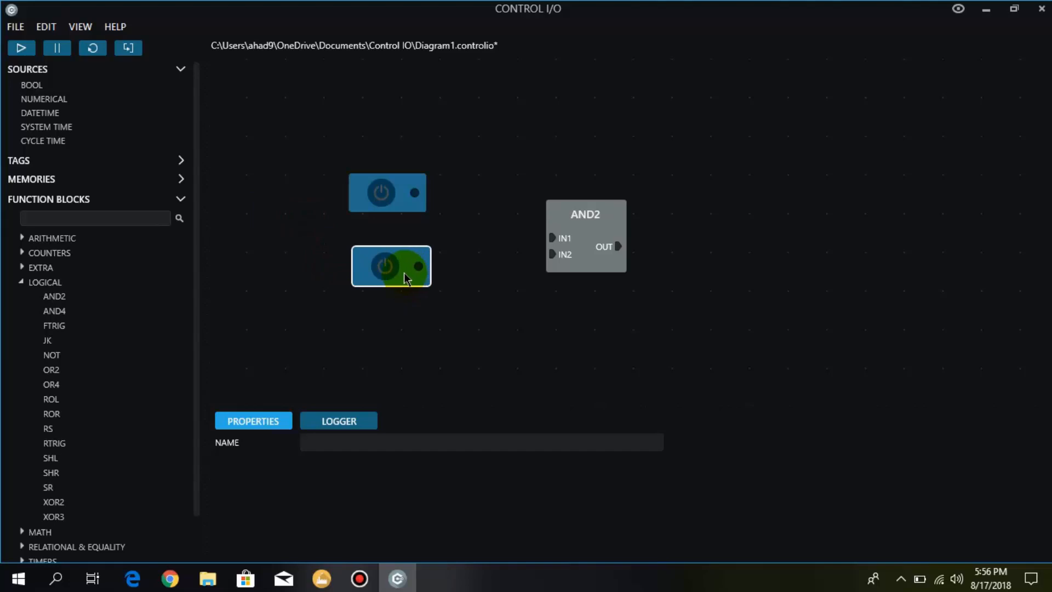
drag(403, 208, 404, 208)
- Wire the upper Bool source to IN1 and the lower one to IN2 of the AND2 block
click(414, 195)
click(553, 239)
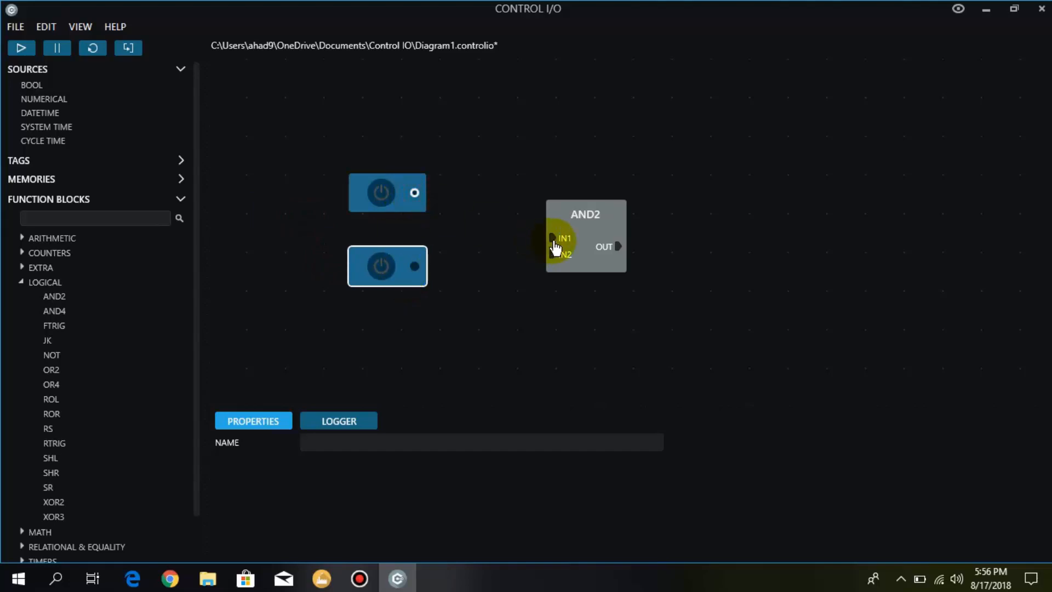
click(415, 268)
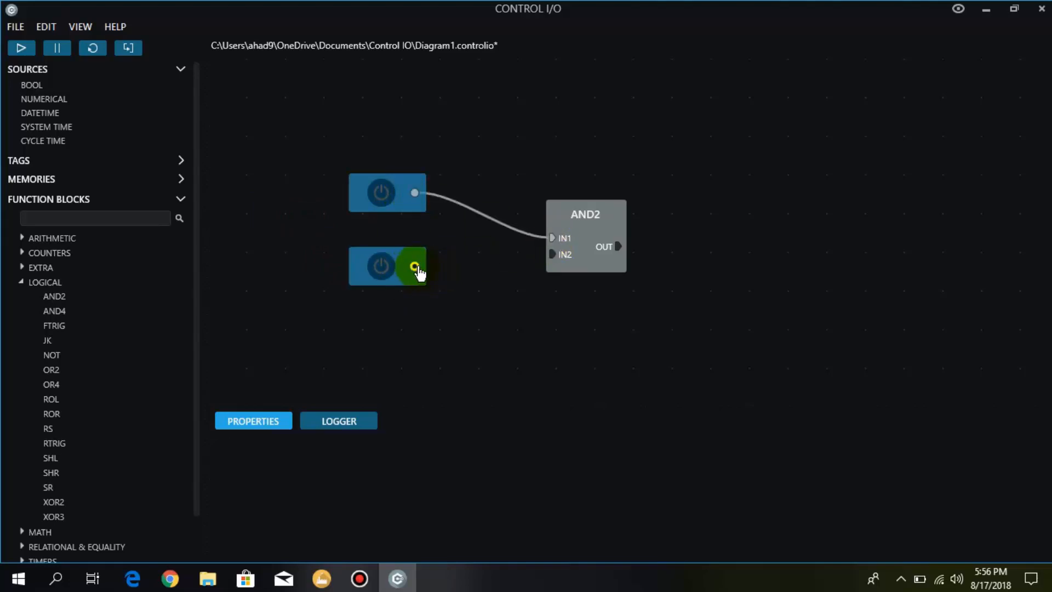
click(551, 261)
click(623, 321)
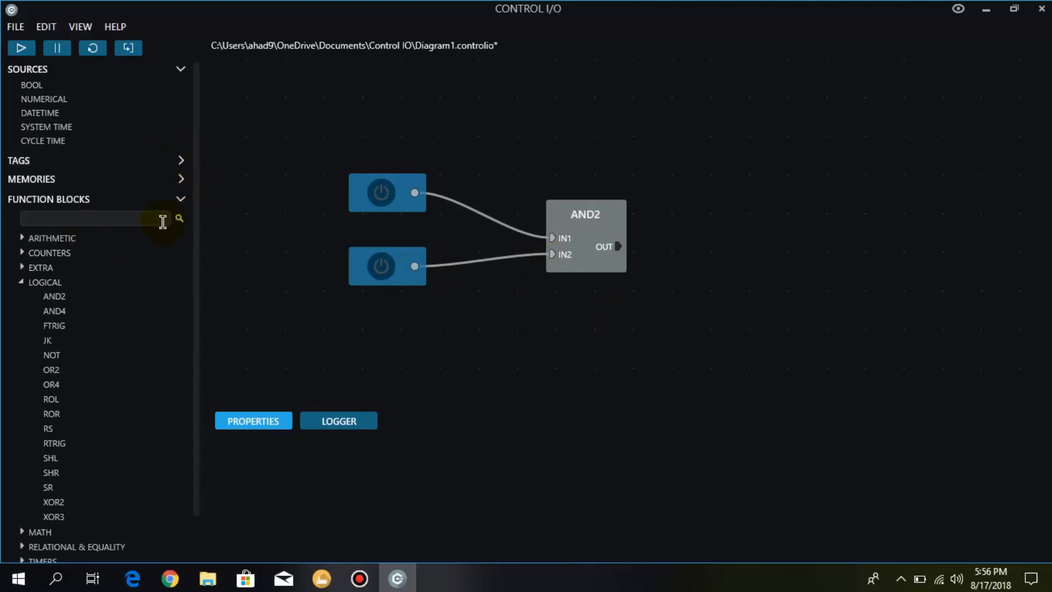
- Add a Bool memory to the right of the AND2 block, connect it to OUT and align it with that output
click(180, 179)
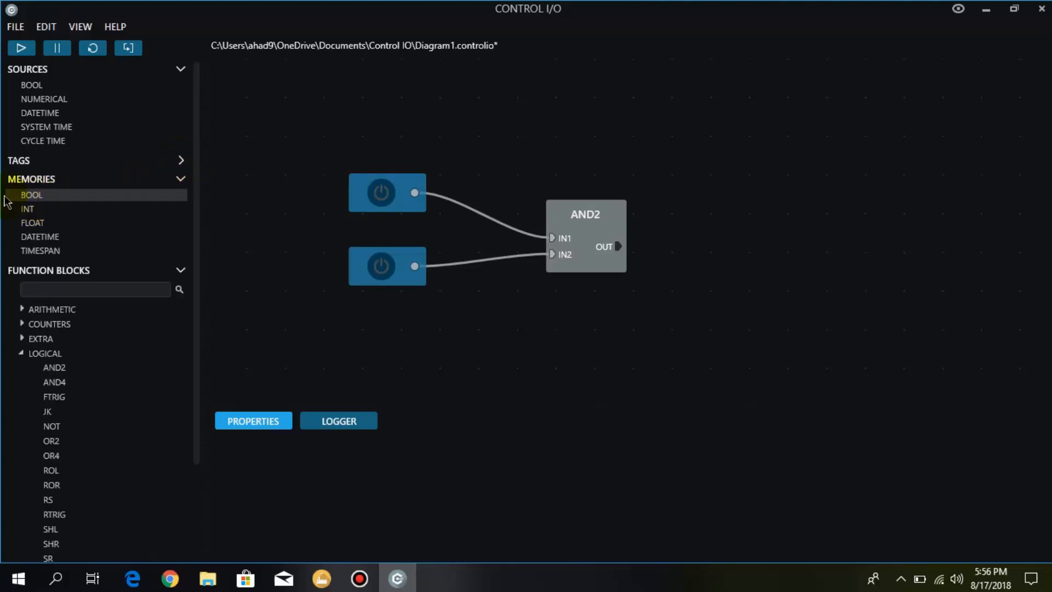
drag(38, 195, 245, 289)
drag(251, 331, 721, 238)
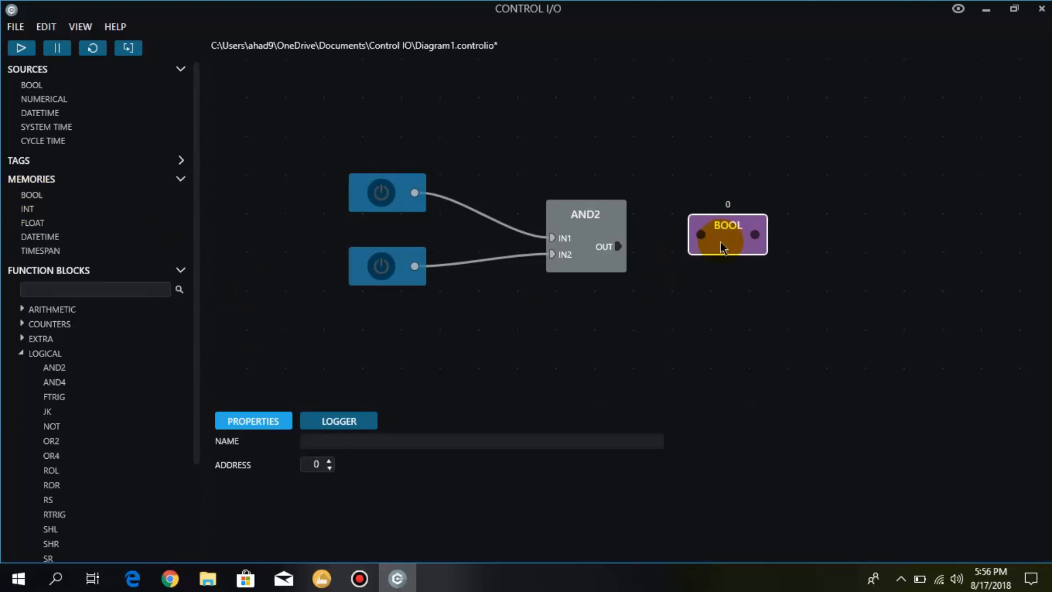
drag(618, 246, 735, 251)
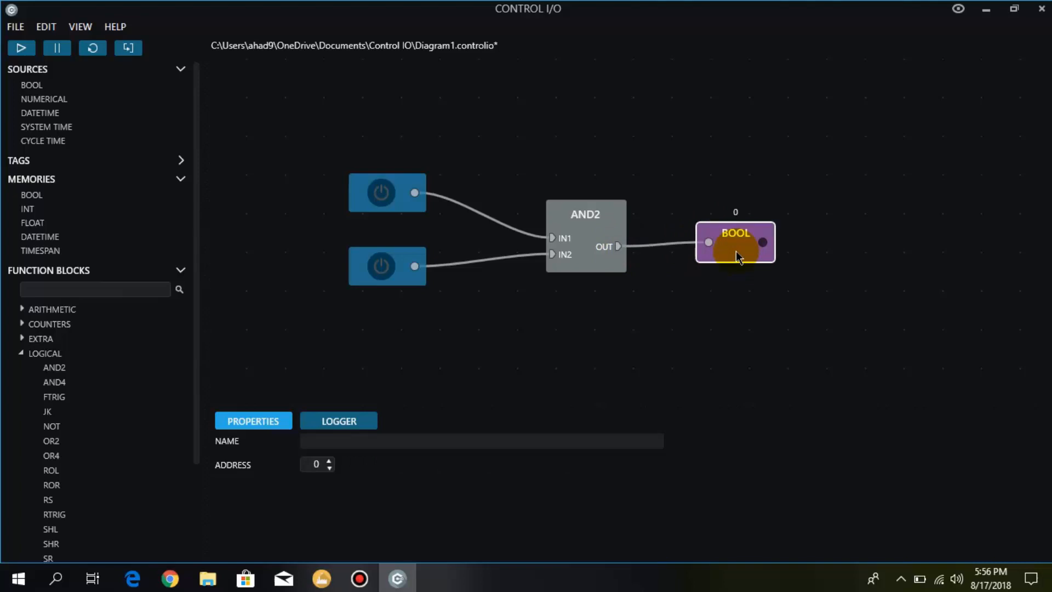
drag(735, 251, 735, 254)
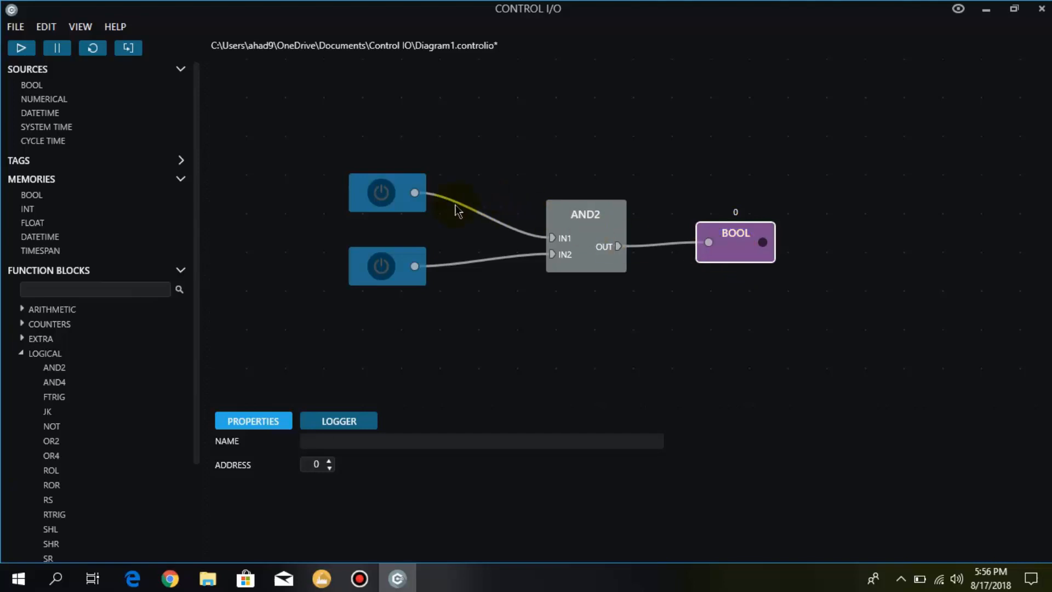
click(582, 298)
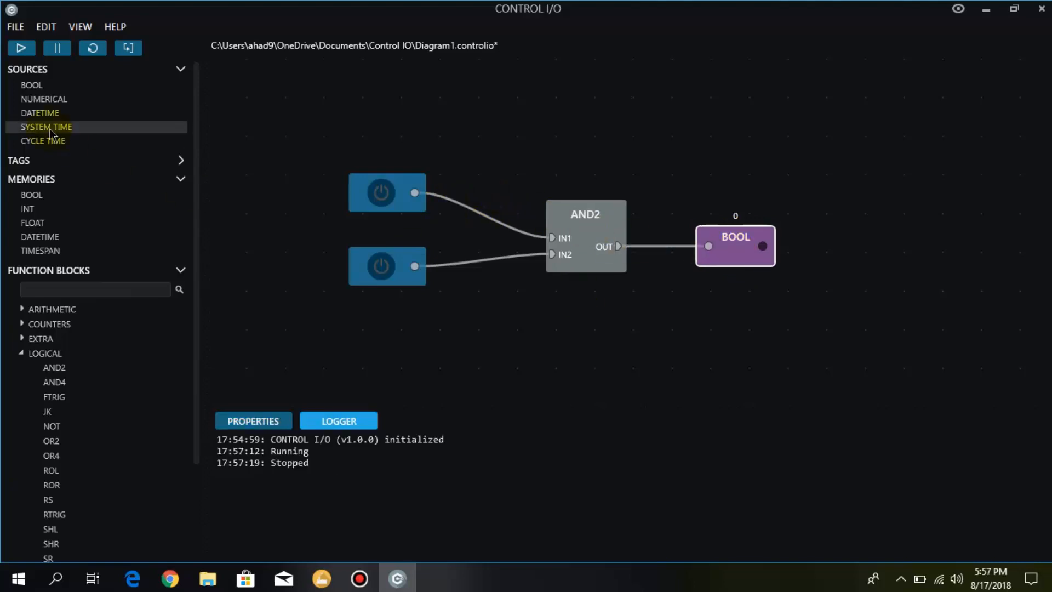
- Run the diagram and switch both Bool sources on and off to test the AND2 logic
click(21, 49)
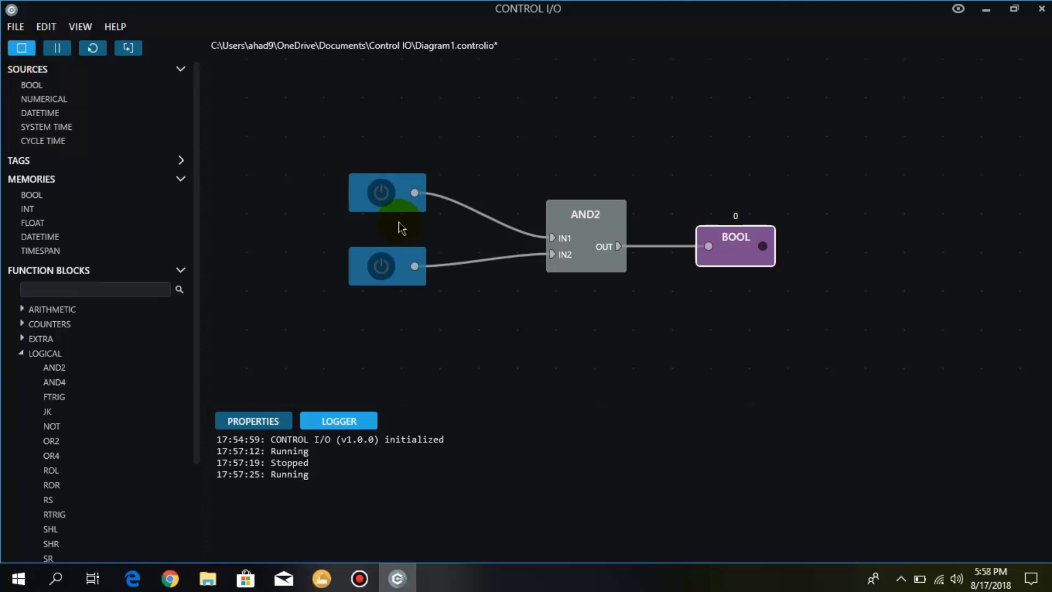
click(383, 195)
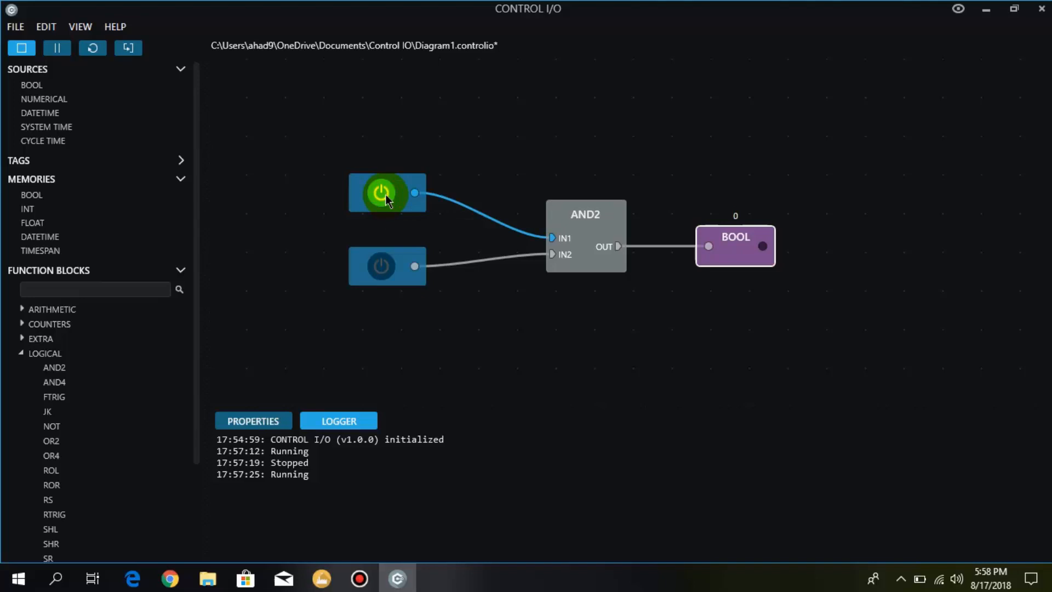
click(385, 268)
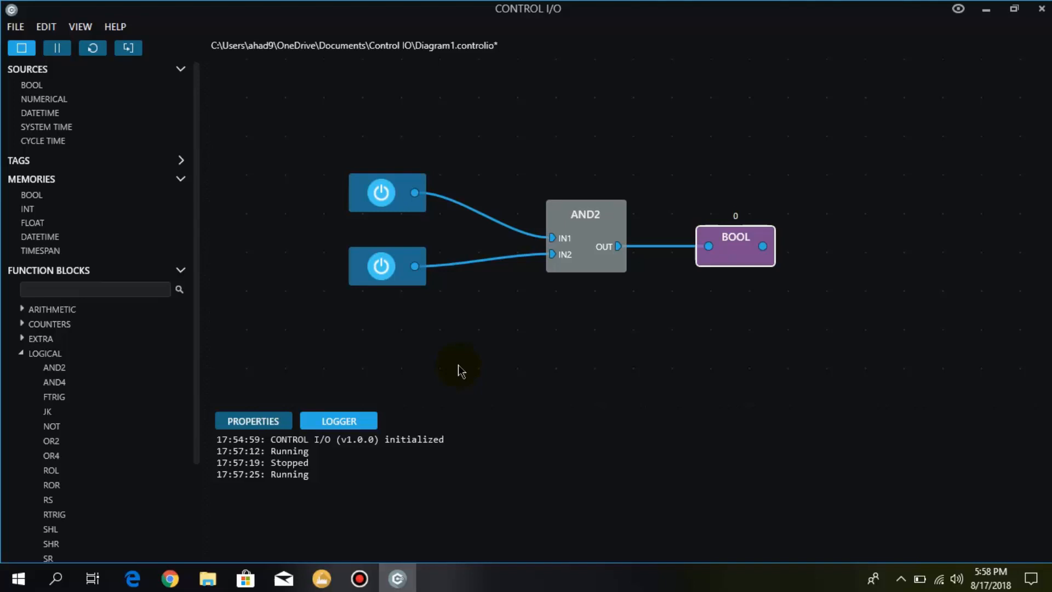
click(383, 205)
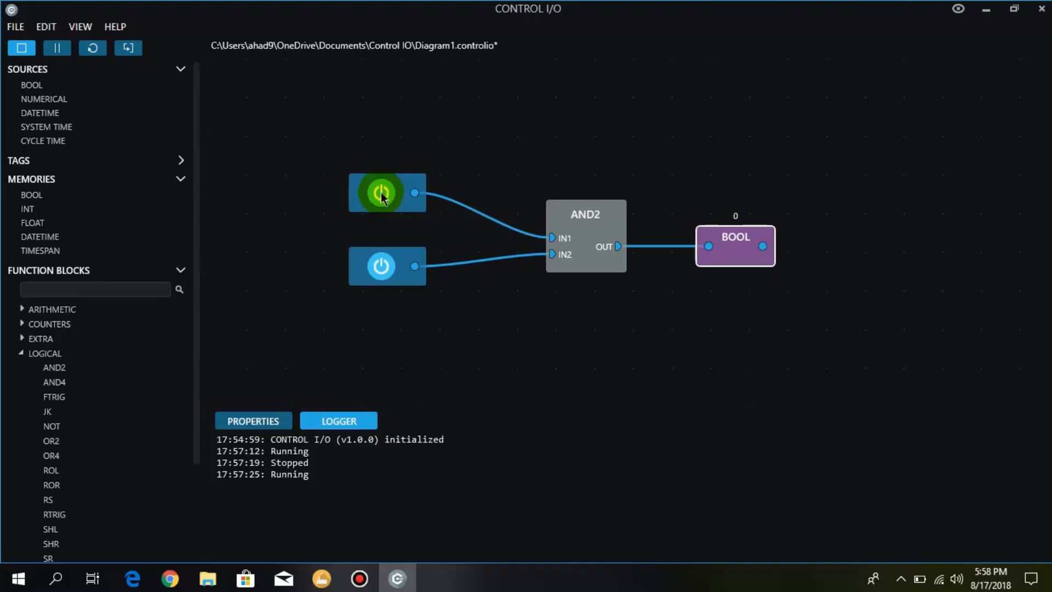
click(382, 195)
click(384, 266)
click(384, 265)
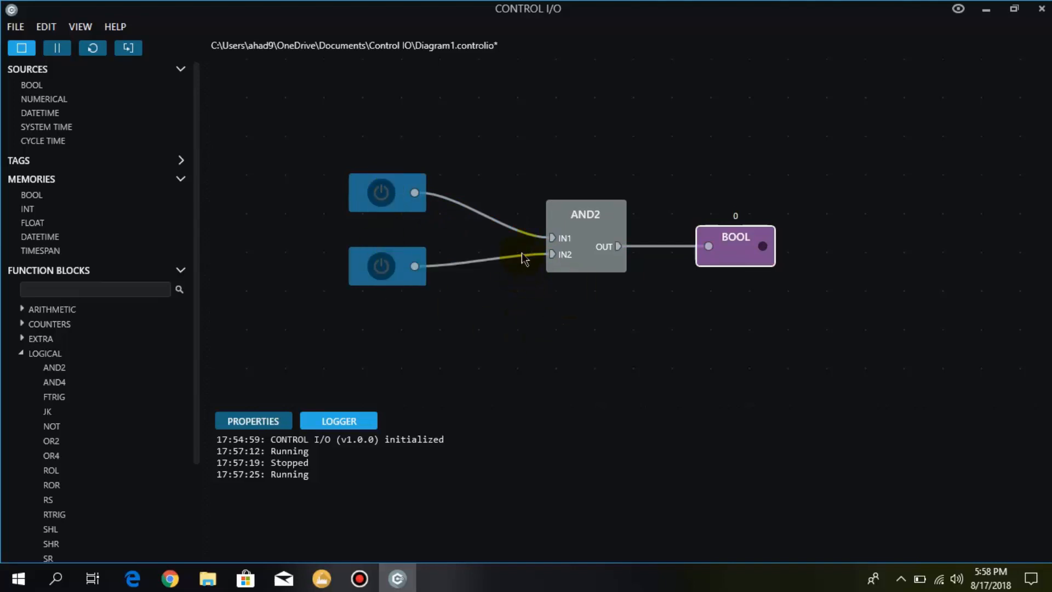
- Add a logical AND4 function block below the AND2 block
double_click(61, 386)
drag(376, 336, 592, 331)
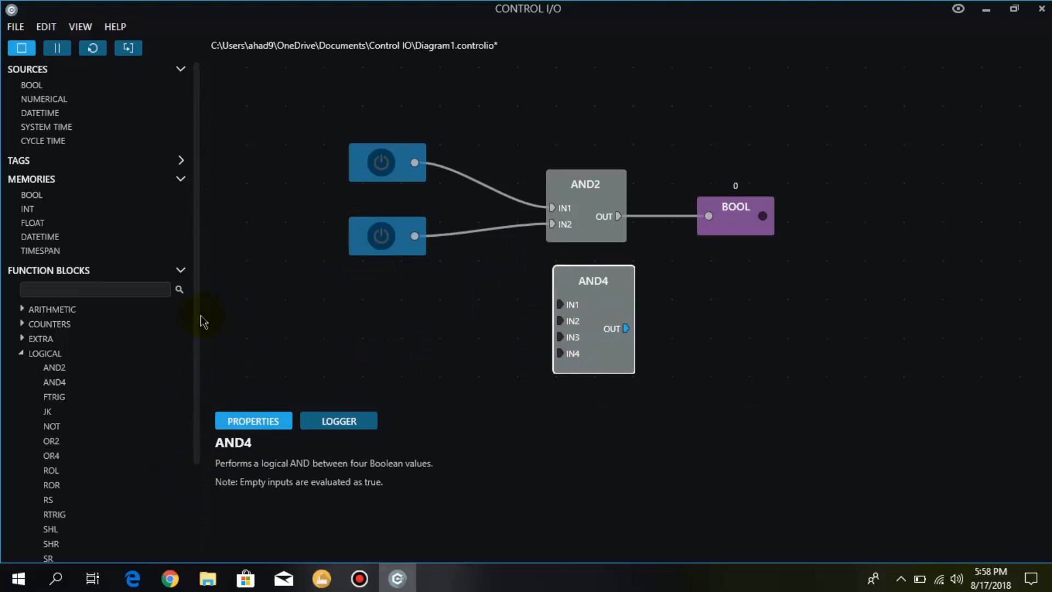
- Add a logical OR2 function block and position it directly below AND2, shifting the AND4 block to the right to make room
scroll(198, 318, down, 1)
scroll(198, 389, down, 2)
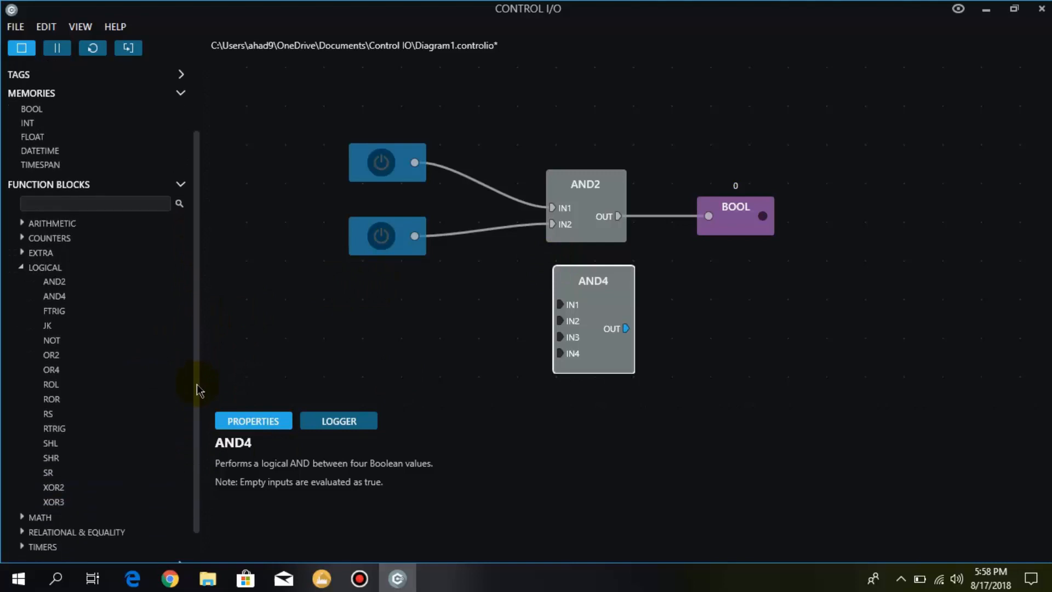
double_click(61, 356)
click(263, 356)
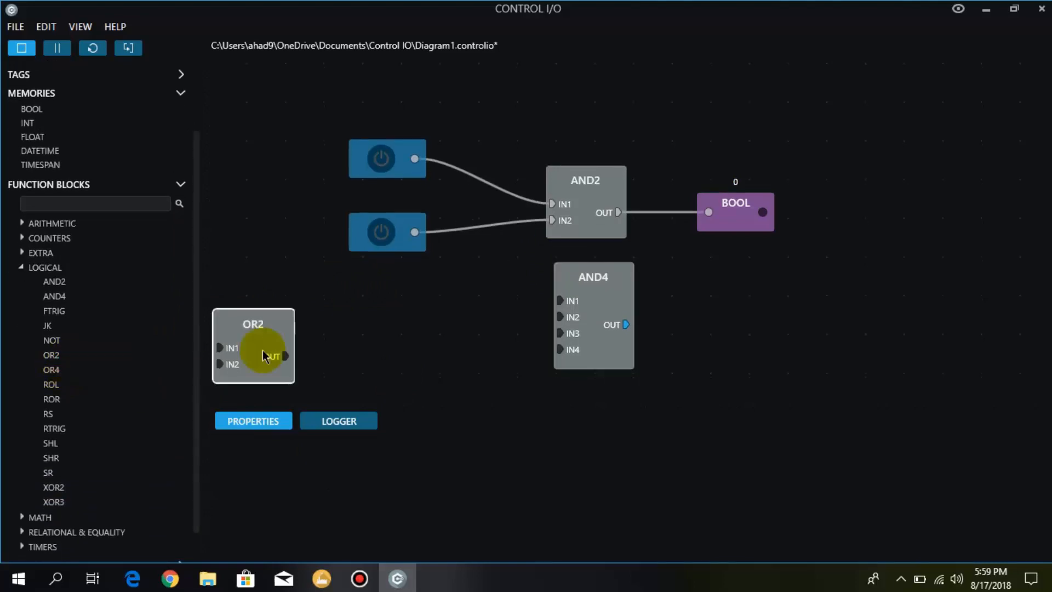
click(244, 348)
drag(244, 347, 472, 328)
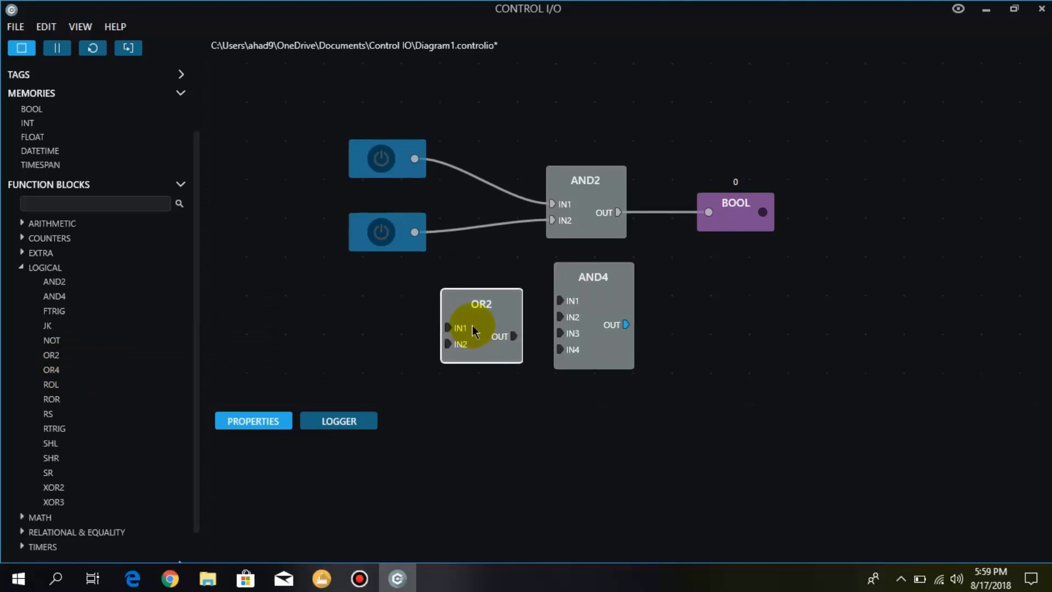
drag(587, 328, 763, 324)
drag(476, 328, 579, 315)
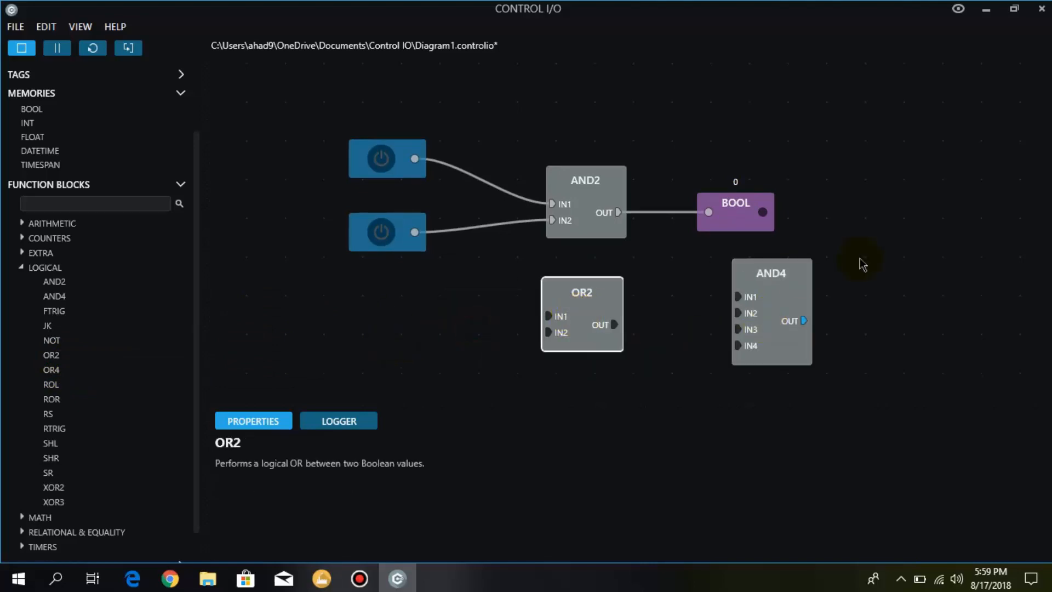
- Delete the AND4 and AND2 blocks from the diagram
click(762, 305)
key(Delete)
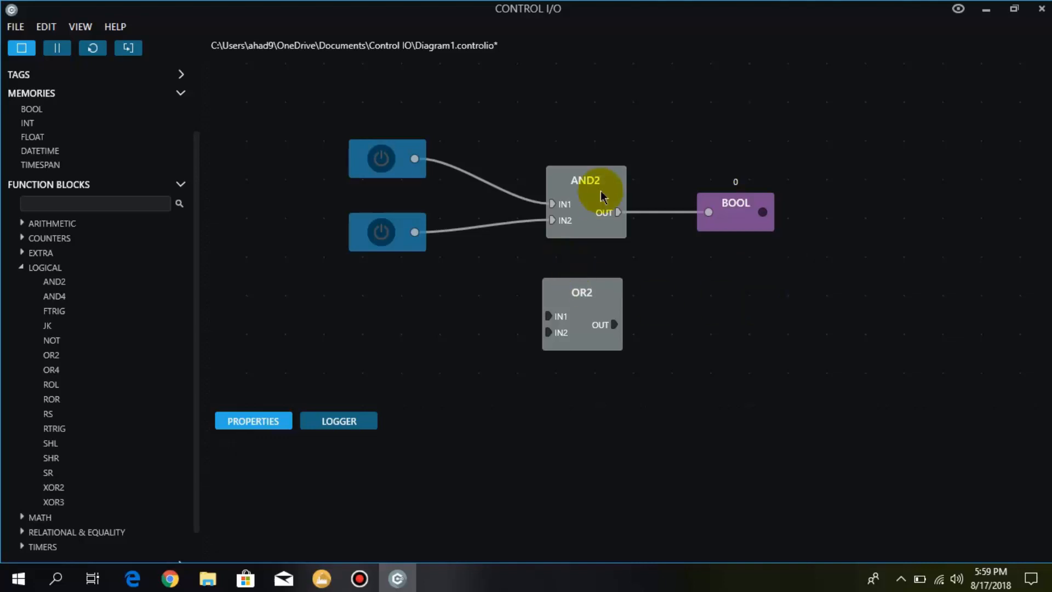
key(Delete)
- Move both Bool sources beside the OR2 block and wire the upper one to IN1 and the lower one to IN2
click(381, 241)
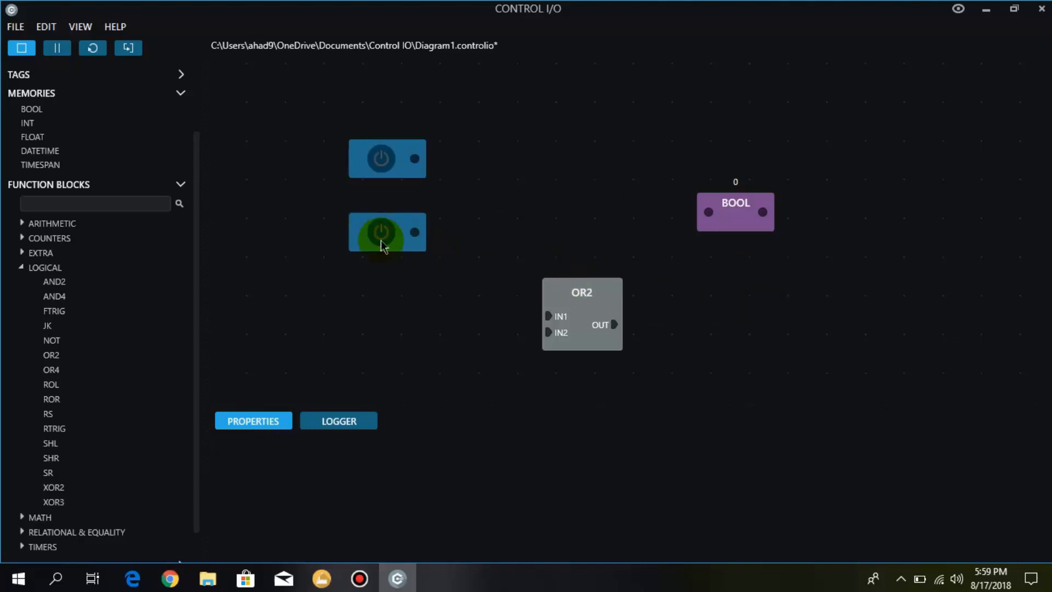
drag(368, 243, 402, 348)
click(357, 167)
drag(358, 167, 548, 316)
click(451, 364)
drag(461, 351, 548, 332)
- Move the Bool memory to the right of the OR2 block and connect it to the OUT terminal
drag(733, 225, 717, 327)
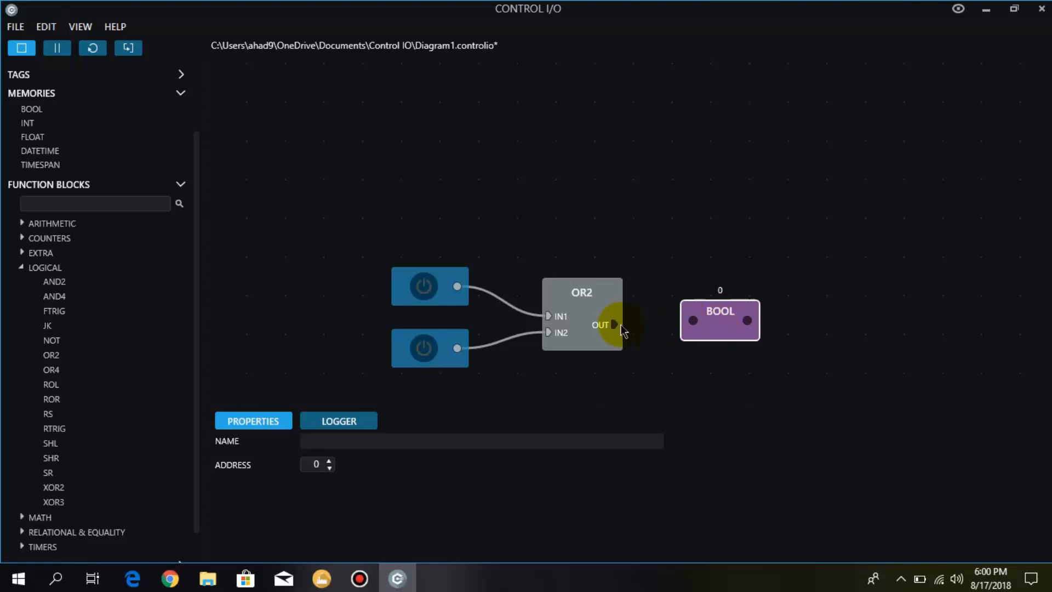
drag(613, 326, 693, 321)
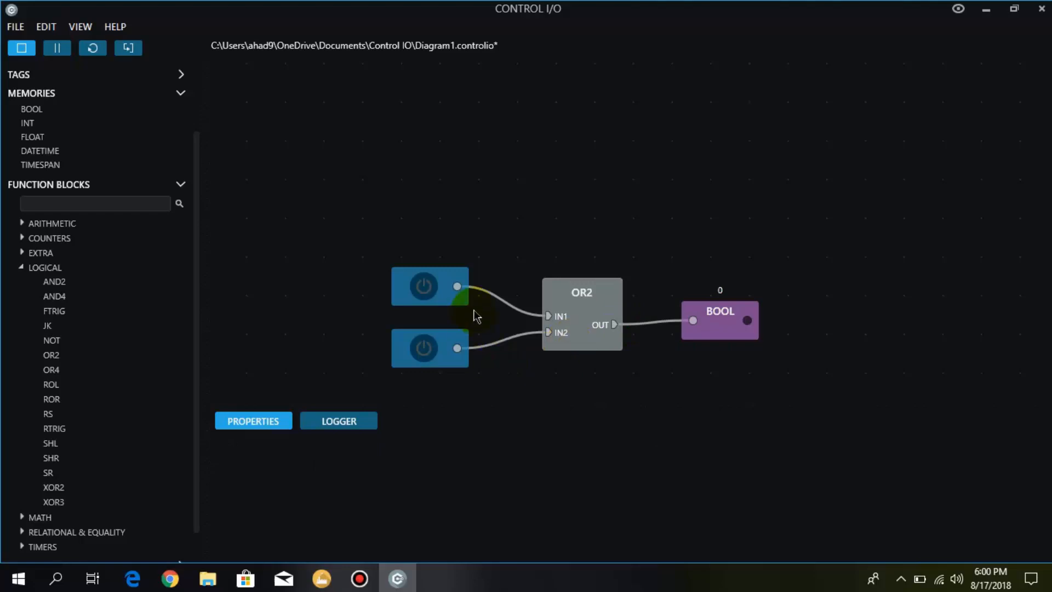
- Test the OR2 gate by switching on the upper Bool source alone, the lower alone, and both together, finishing with both off
click(437, 305)
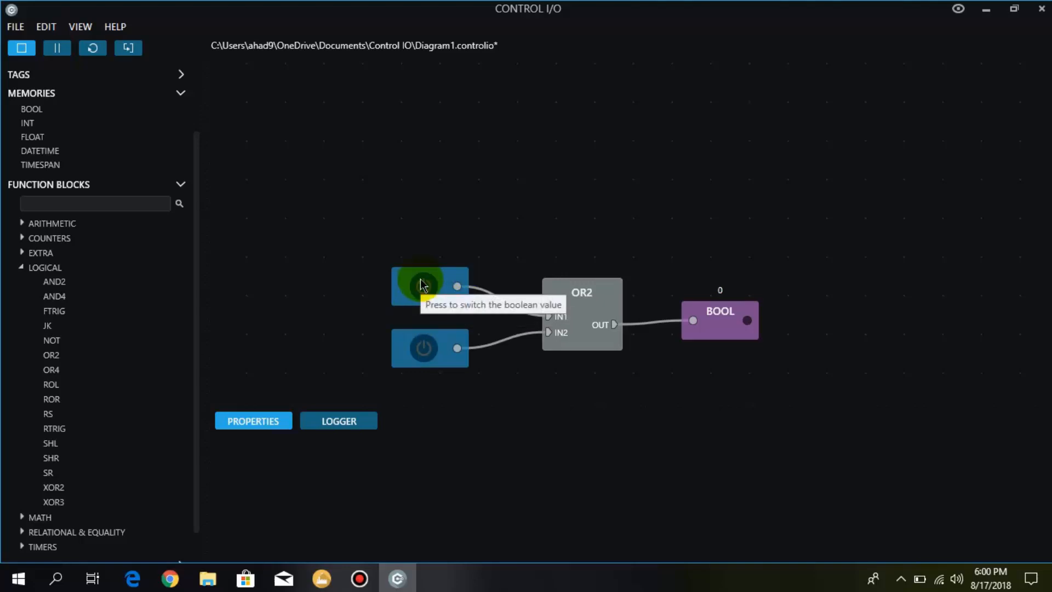
click(425, 290)
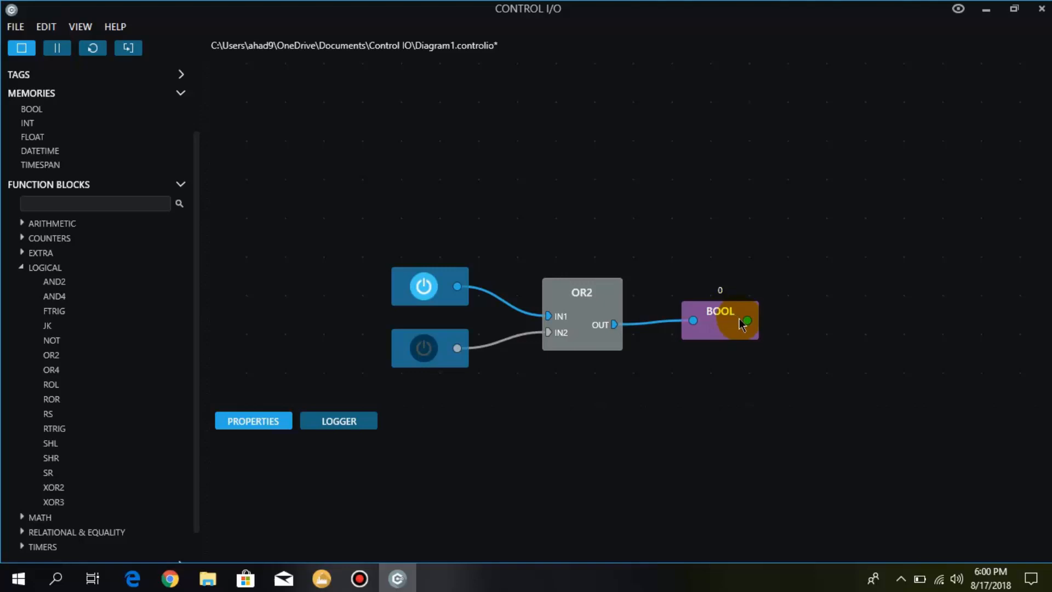
click(424, 295)
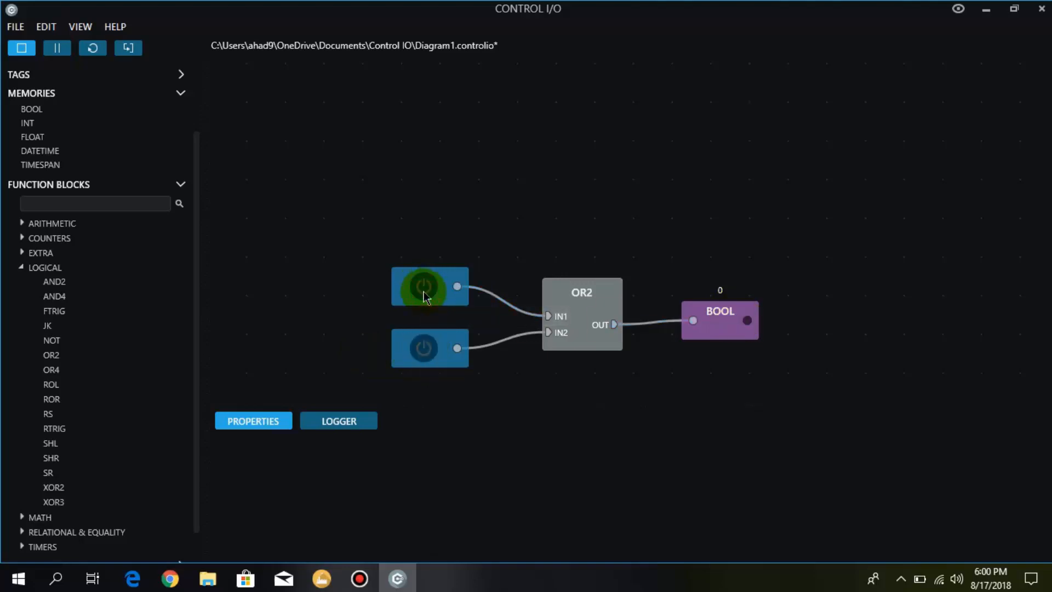
click(427, 351)
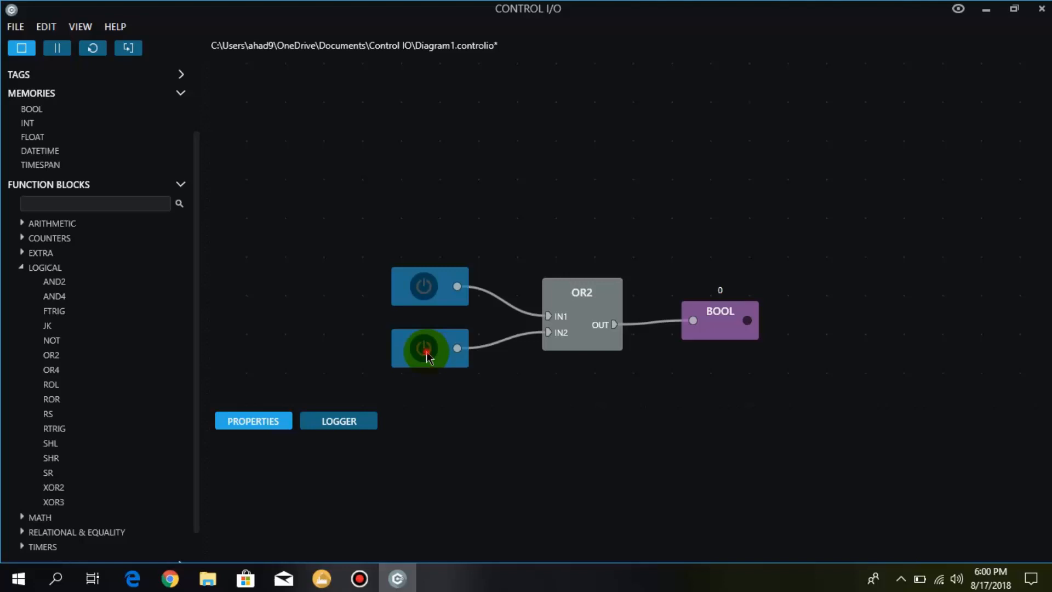
click(430, 288)
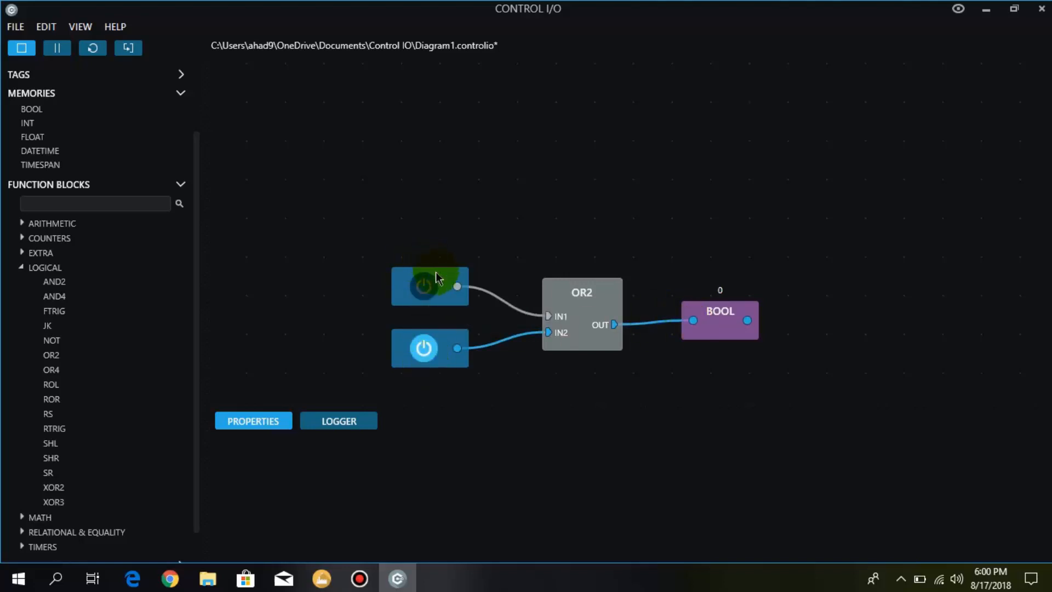
click(425, 296)
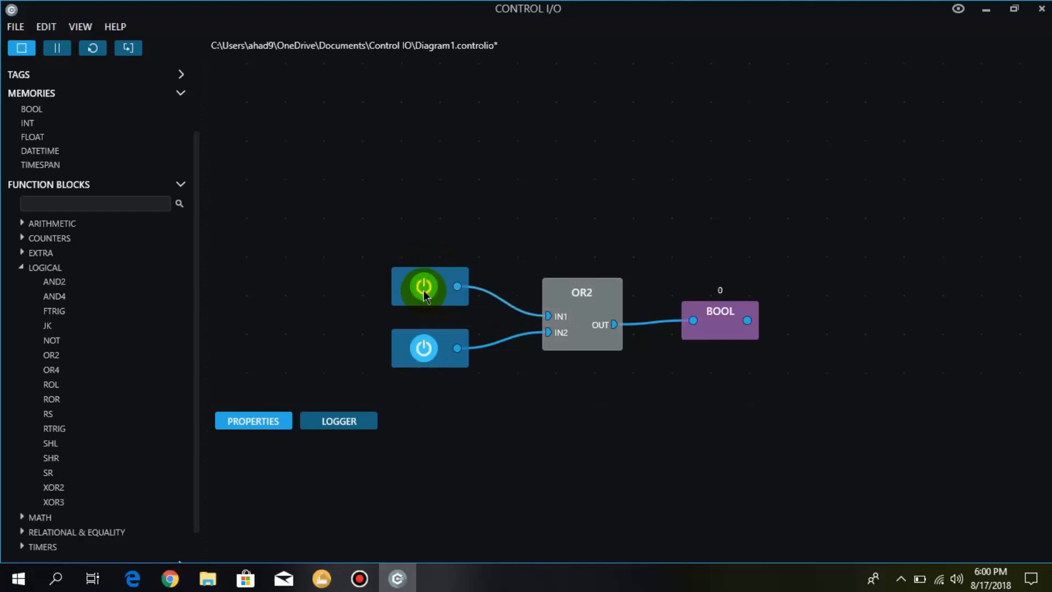
click(425, 348)
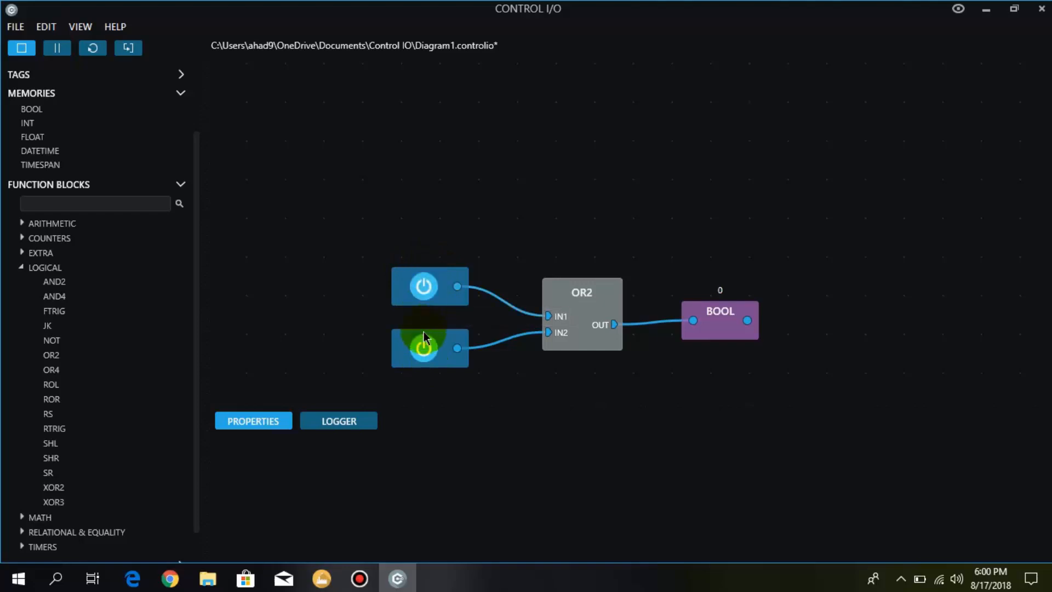
click(424, 286)
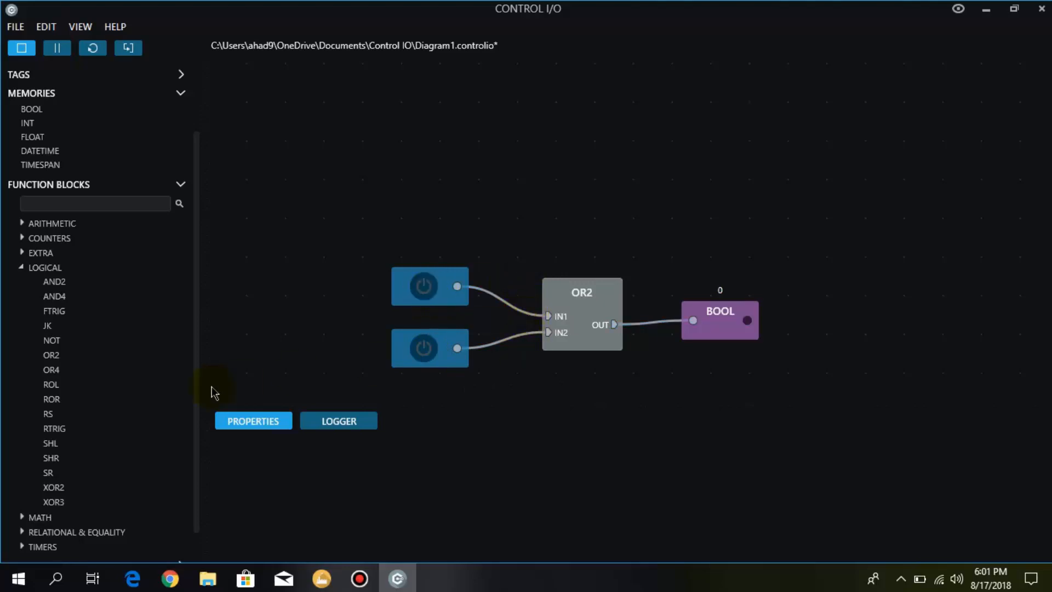
- Add a logical OR4 function block and position it directly below the OR2 block
double_click(71, 369)
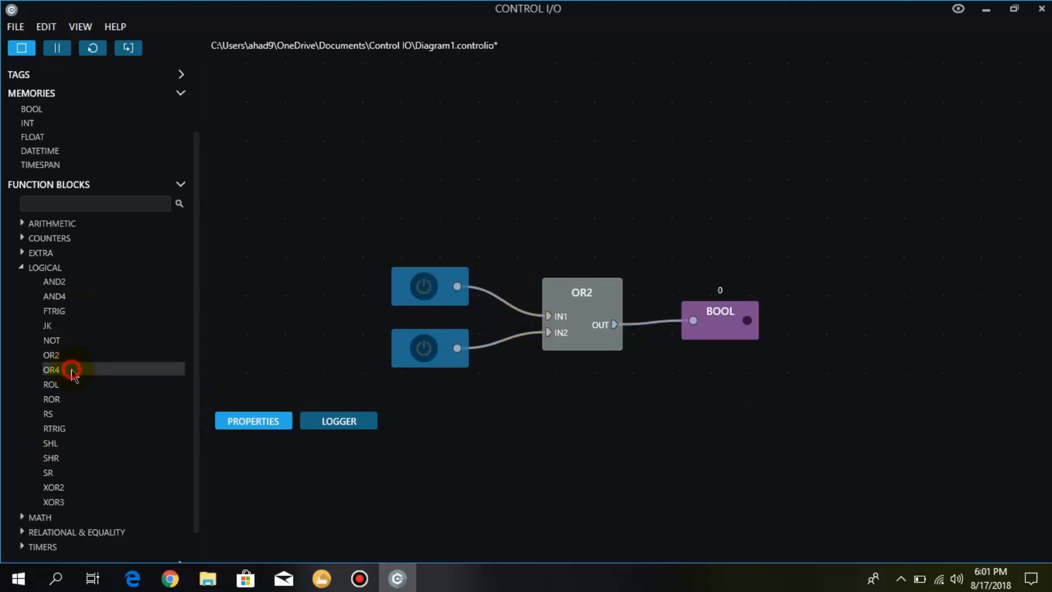
drag(246, 340, 584, 325)
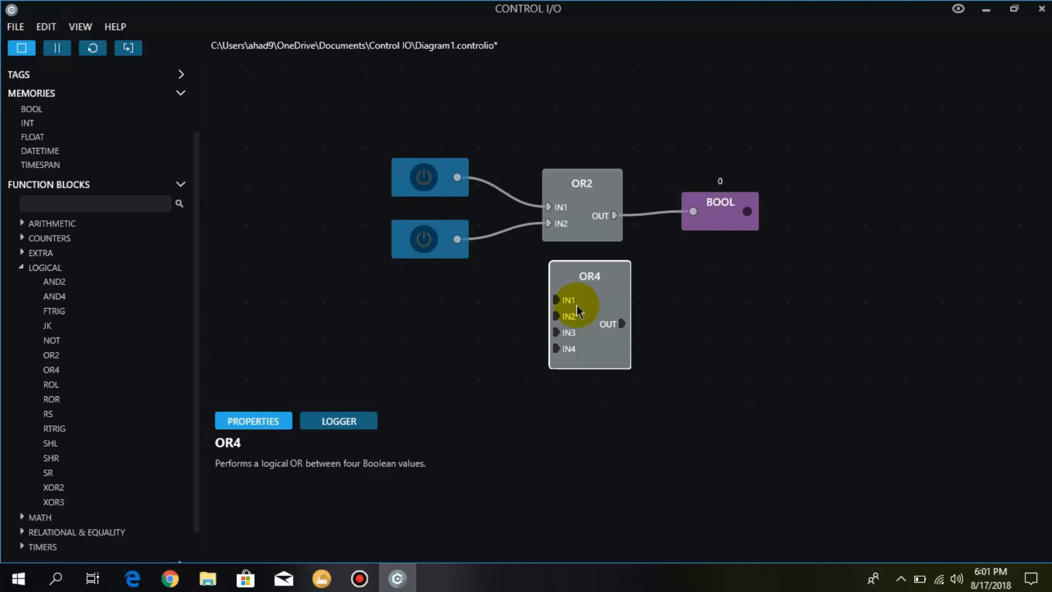
- Add an SR function block and place it below the two Bool sources, to the left of the OR4 block
click(46, 477)
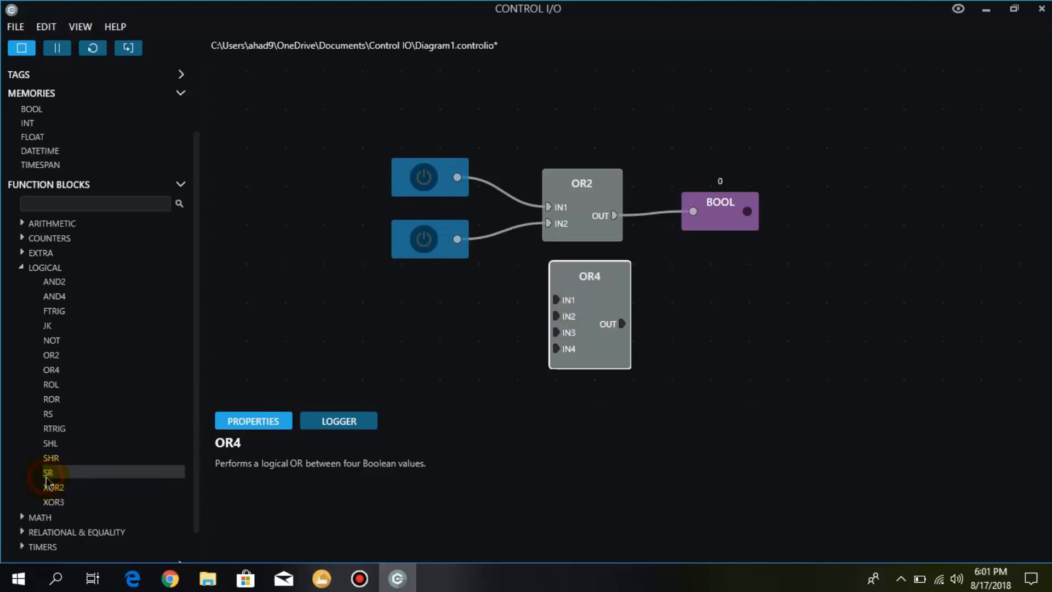
drag(46, 481, 437, 328)
drag(439, 371, 412, 313)
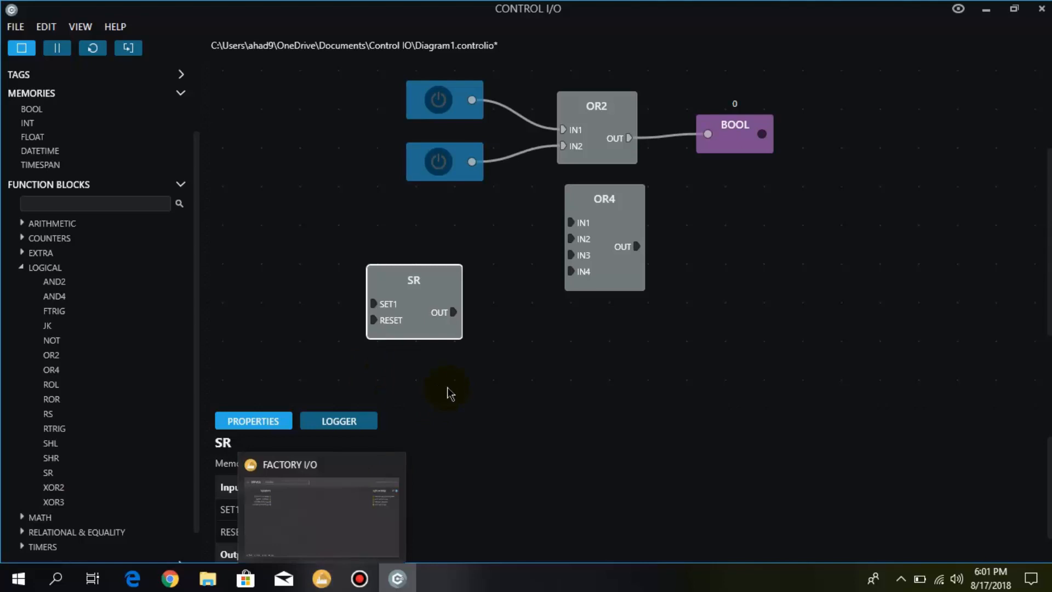
- Switch to Factory I/O and go back from the driver configuration to the 3D scene
click(322, 578)
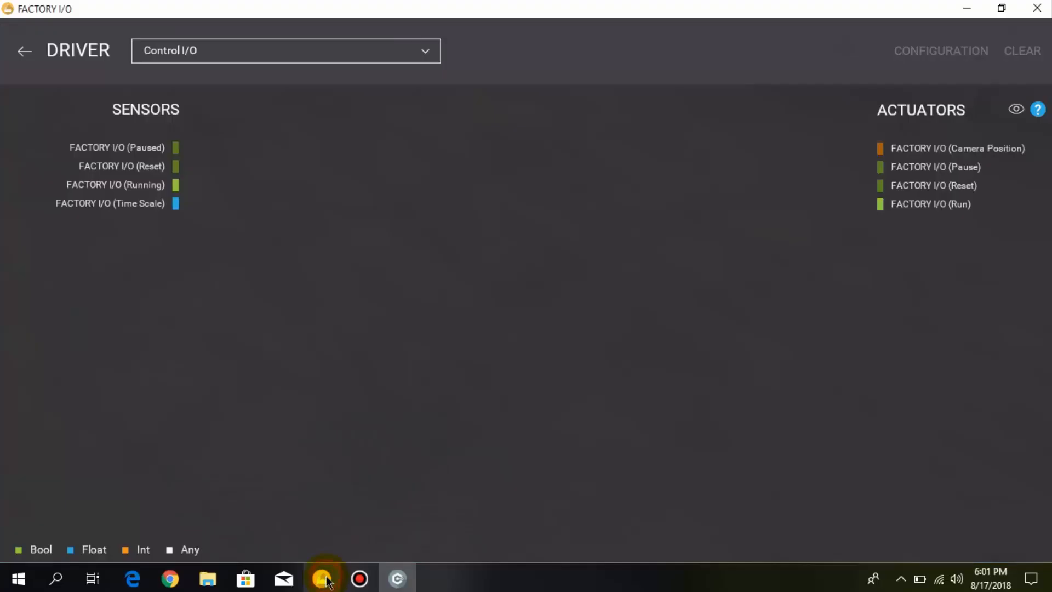
click(23, 52)
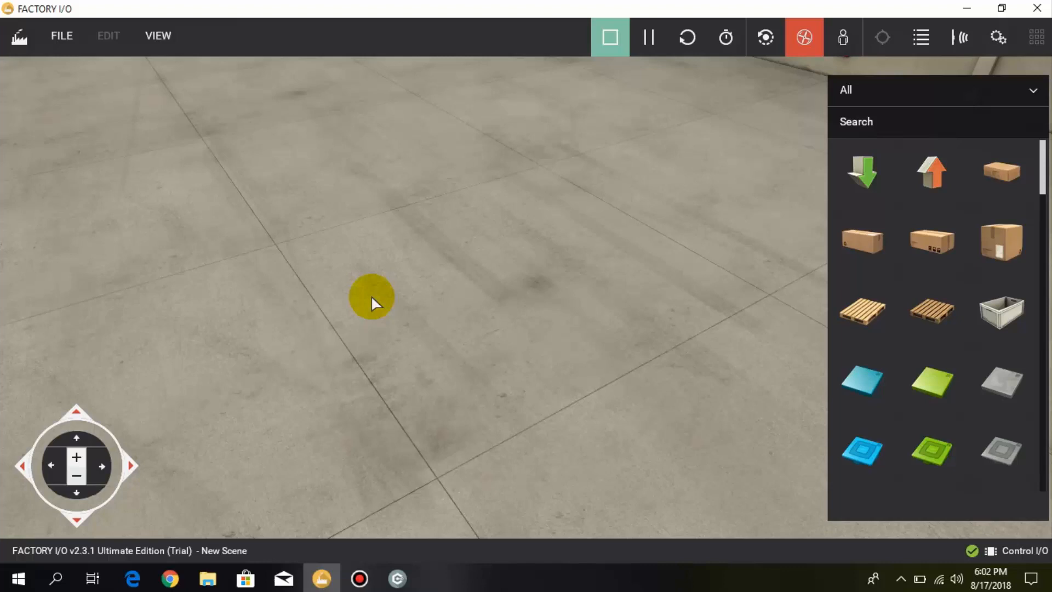
- Switch back to Control I/O and delete the SR block from the diagram
click(397, 578)
click(406, 298)
key(Delete)
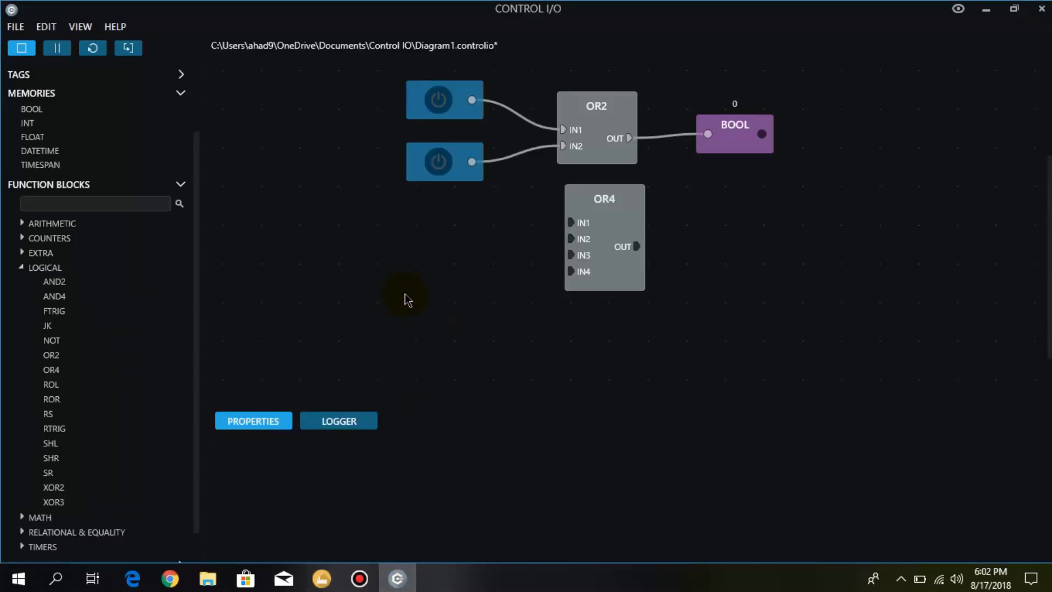